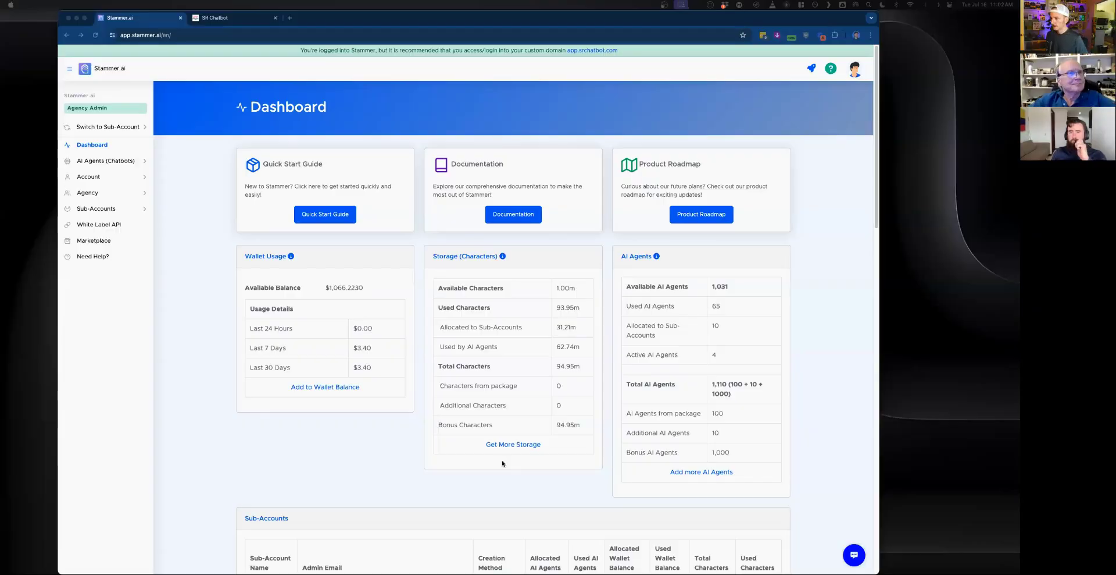
# Switch from the Stammer.ai dashboard to the SR Chatbot Subscription Packages page
pyautogui.click(476, 485)
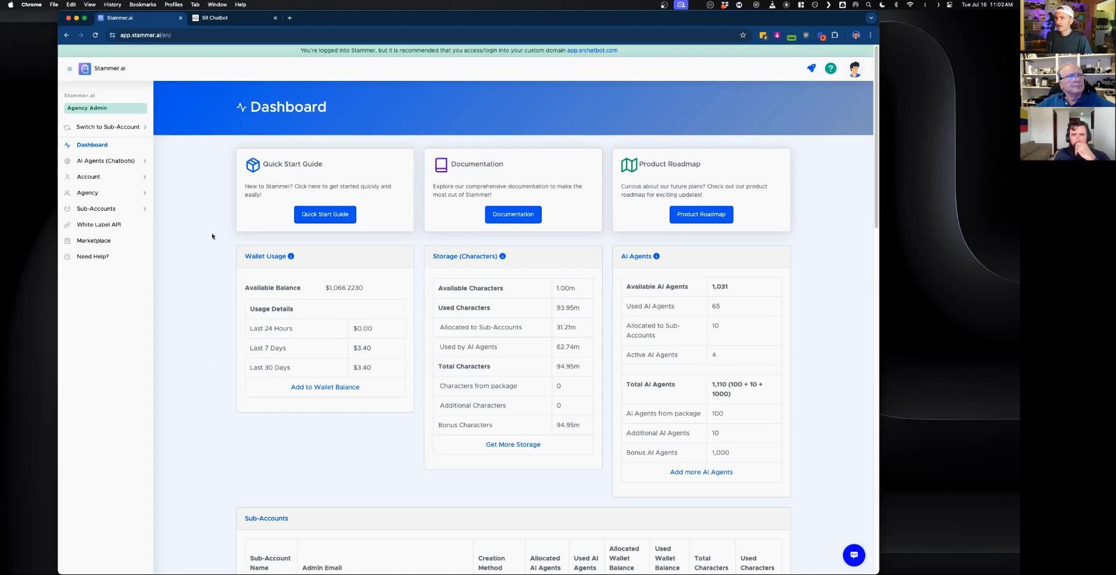
pyautogui.click(221, 19)
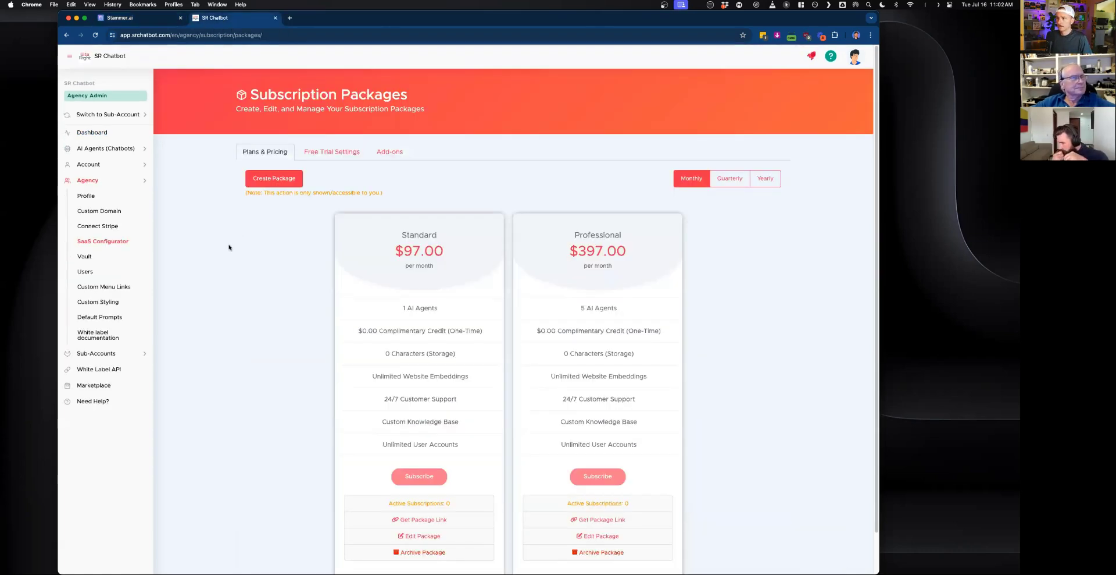
# Return to SR Chatbot's packages and switch to quarterly billing, showing Standard at $197.00
pyautogui.hotkey('ctrl', 'shift', 'Tab')
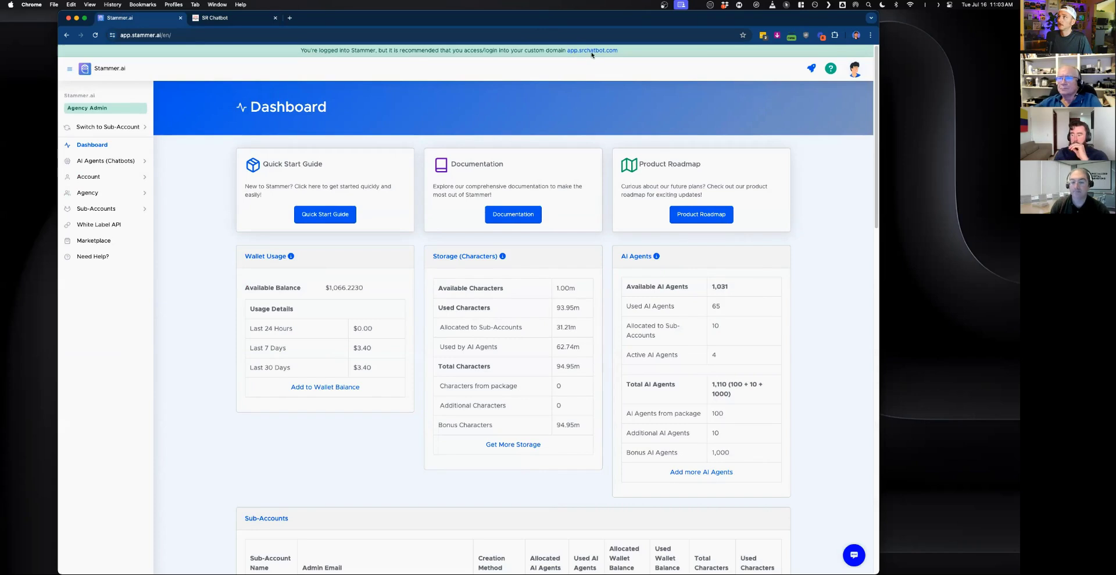
pyautogui.click(232, 19)
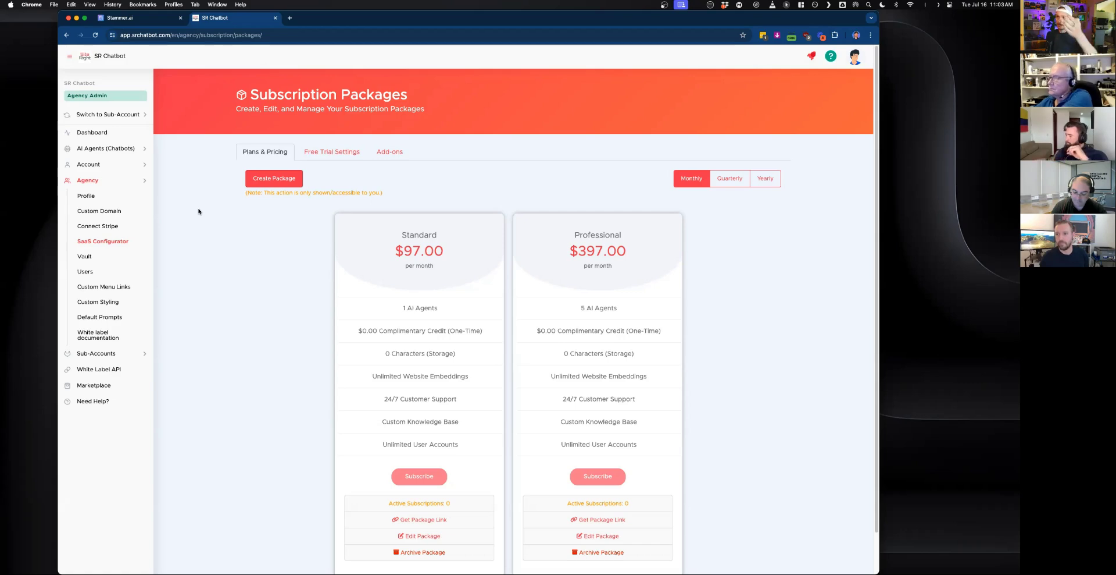
pyautogui.scroll(-2, 198, 212)
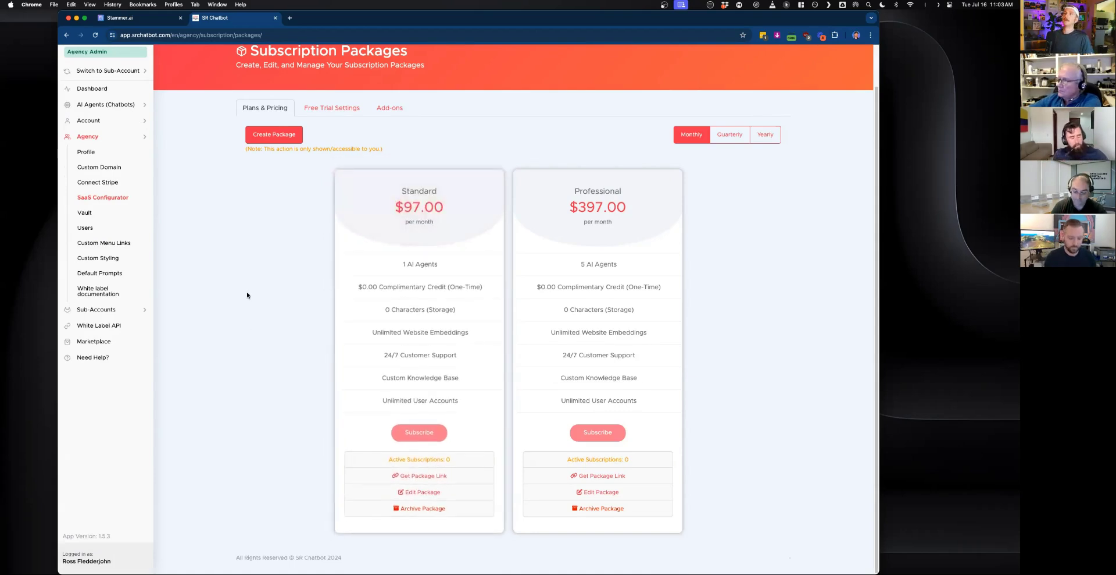
pyautogui.scroll(1, 247, 295)
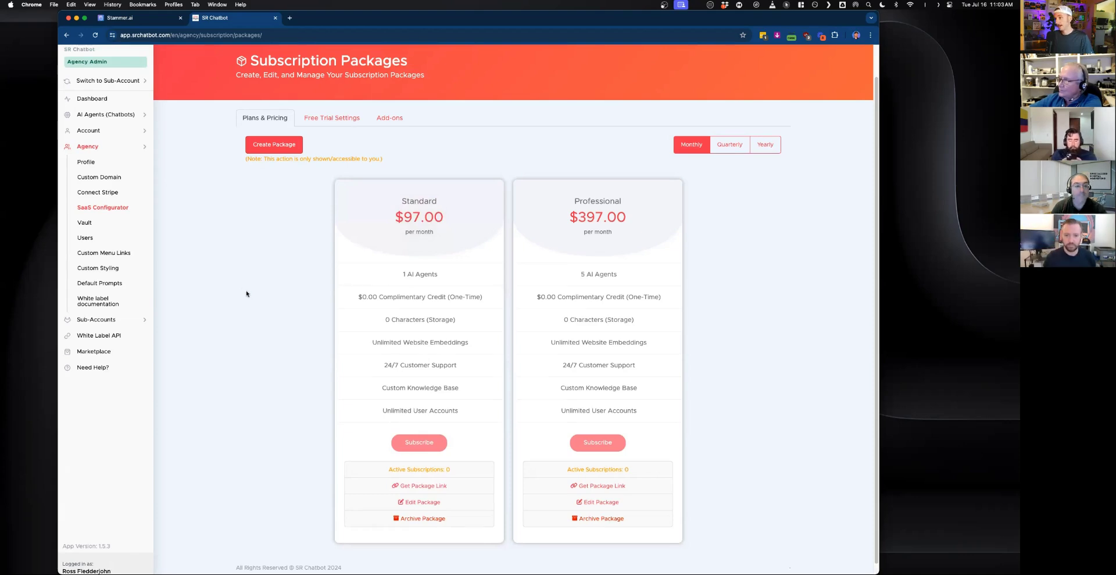
pyautogui.scroll(2, 243, 288)
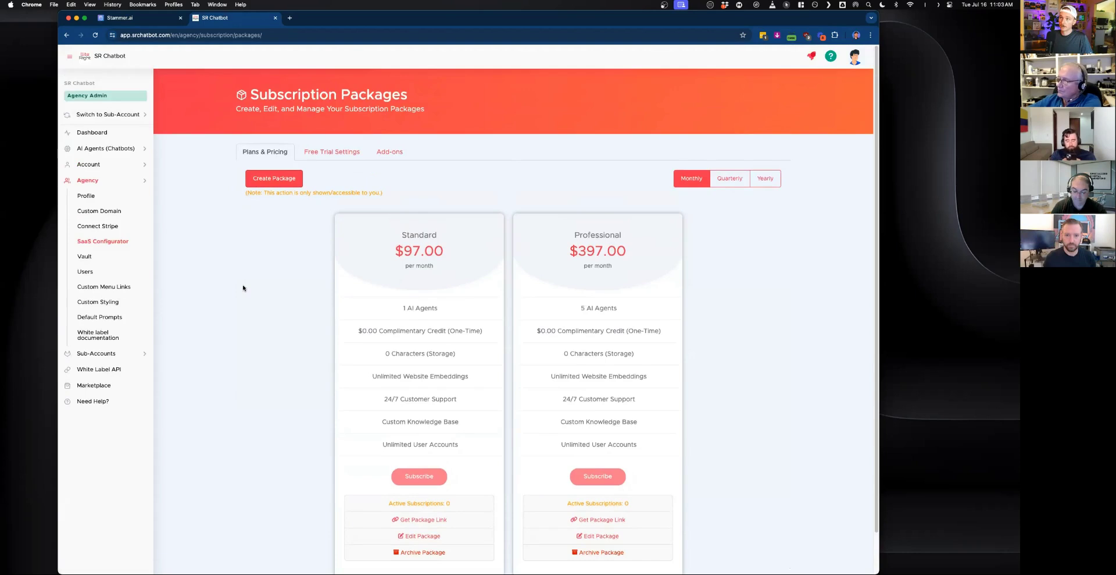
pyautogui.scroll(-2, 242, 288)
pyautogui.scroll(2, 300, 234)
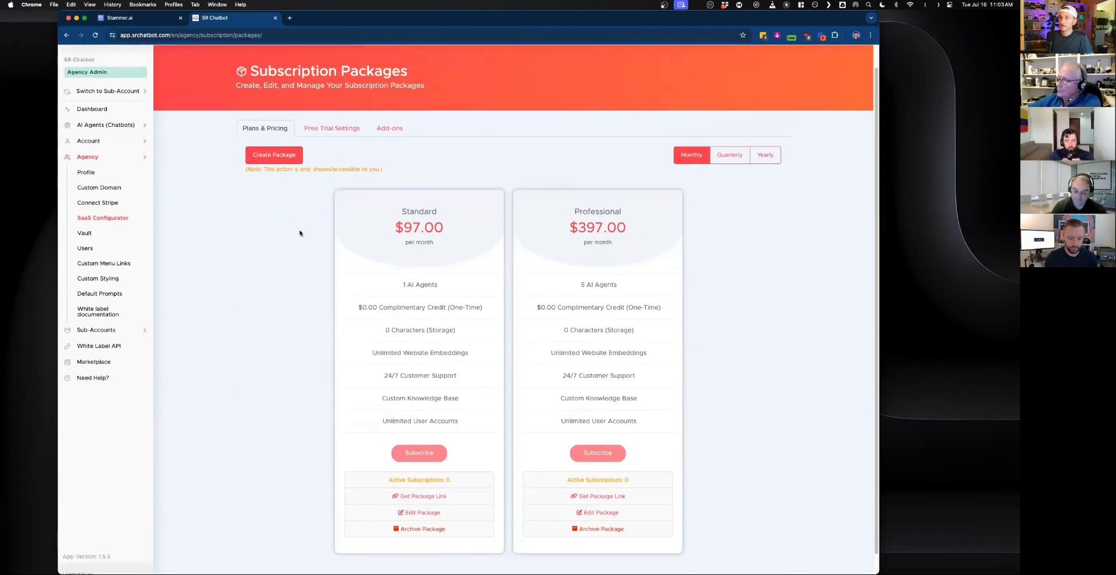
pyautogui.scroll(-2, 279, 305)
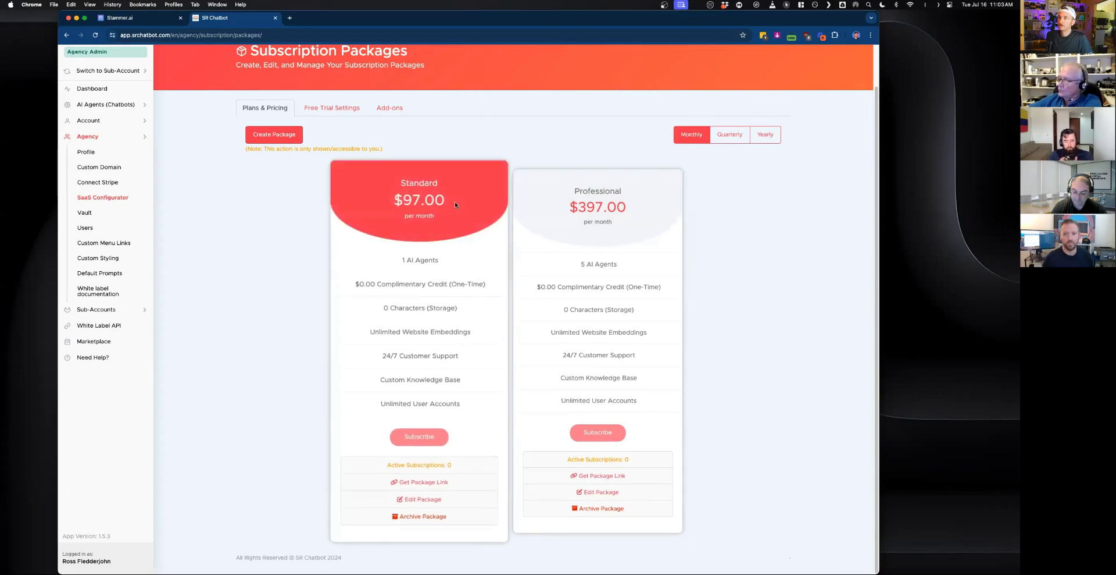
pyautogui.click(727, 135)
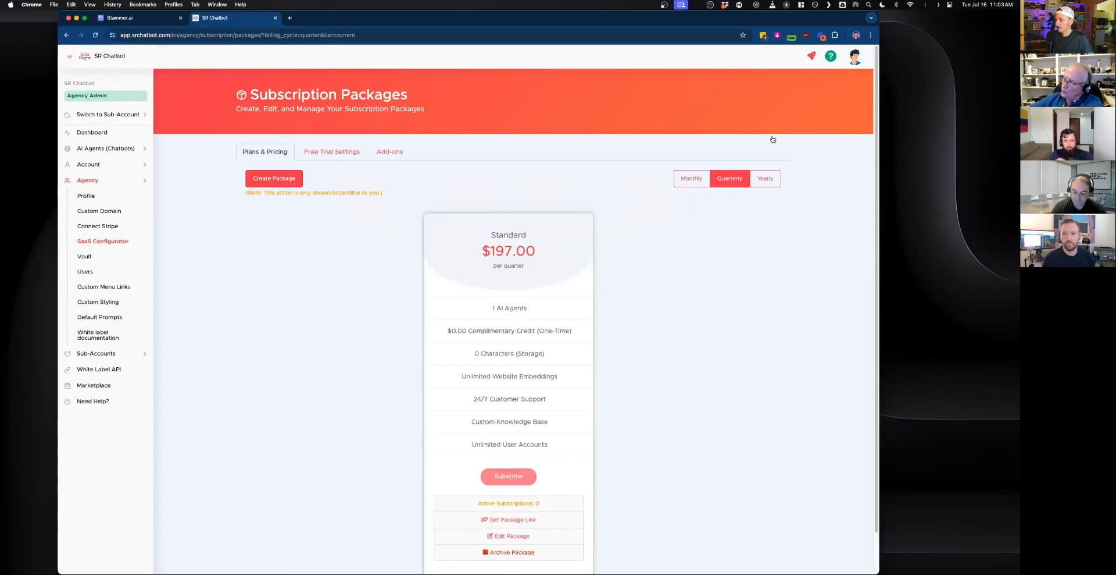
# Switch back to monthly billing: Standard $97.00, Professional $397.00
pyautogui.click(691, 178)
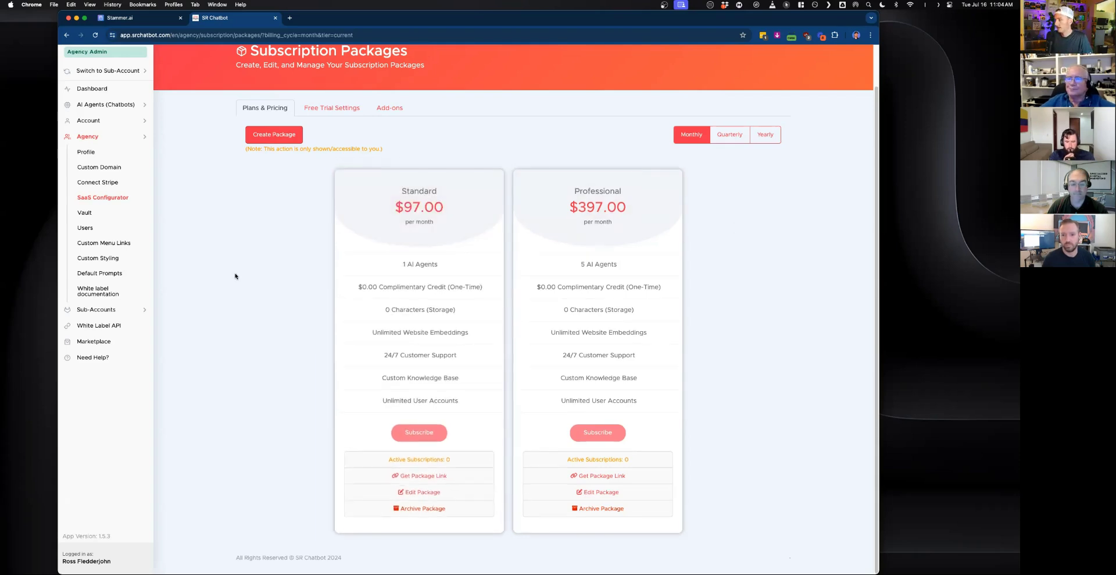
pyautogui.scroll(2, 236, 276)
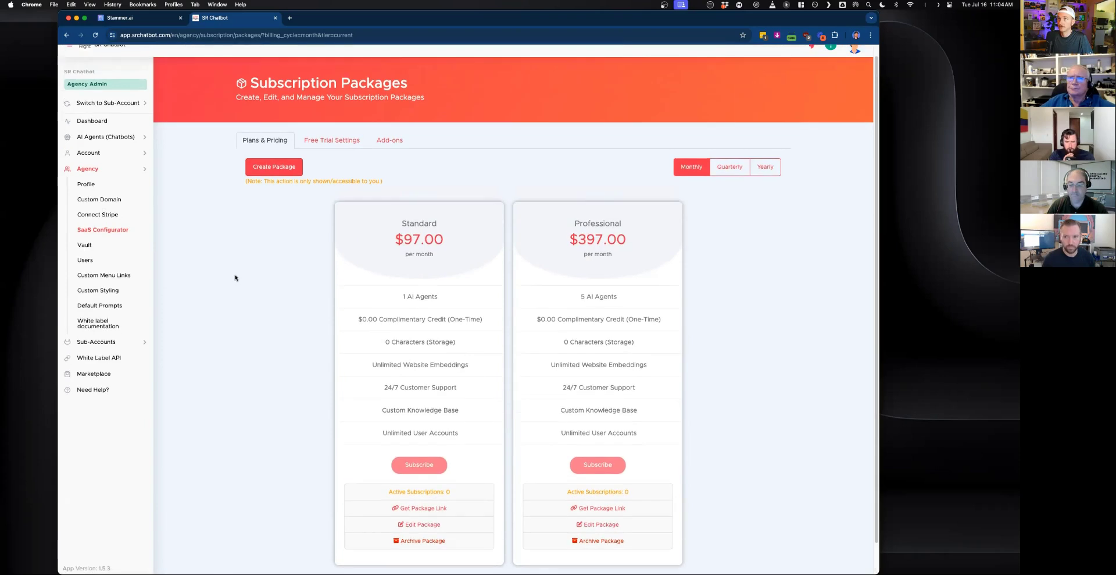
pyautogui.scroll(-2, 236, 278)
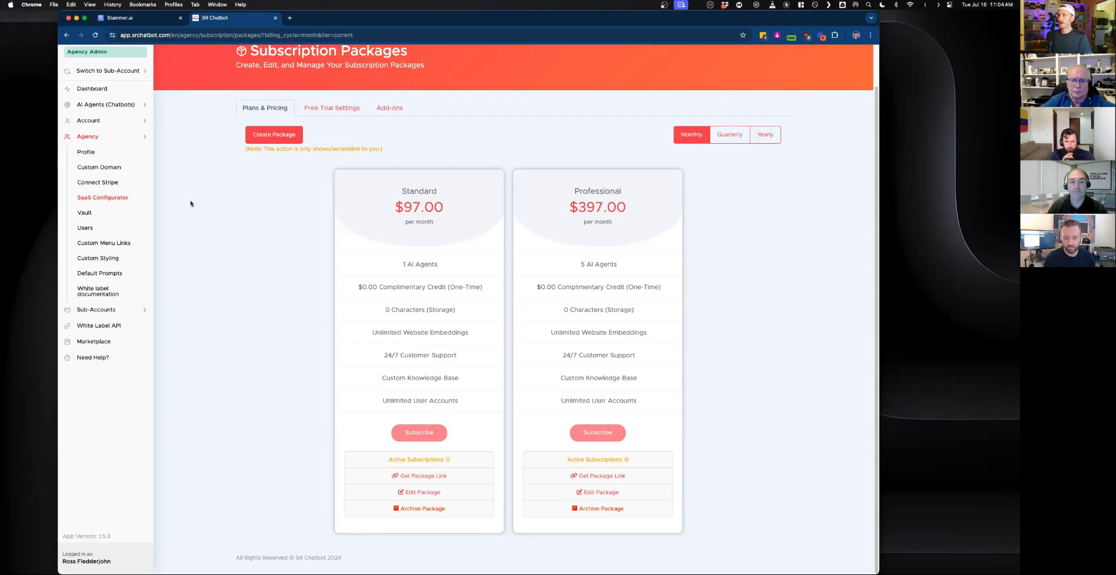
pyautogui.scroll(2, 190, 204)
pyautogui.scroll(-2, 219, 287)
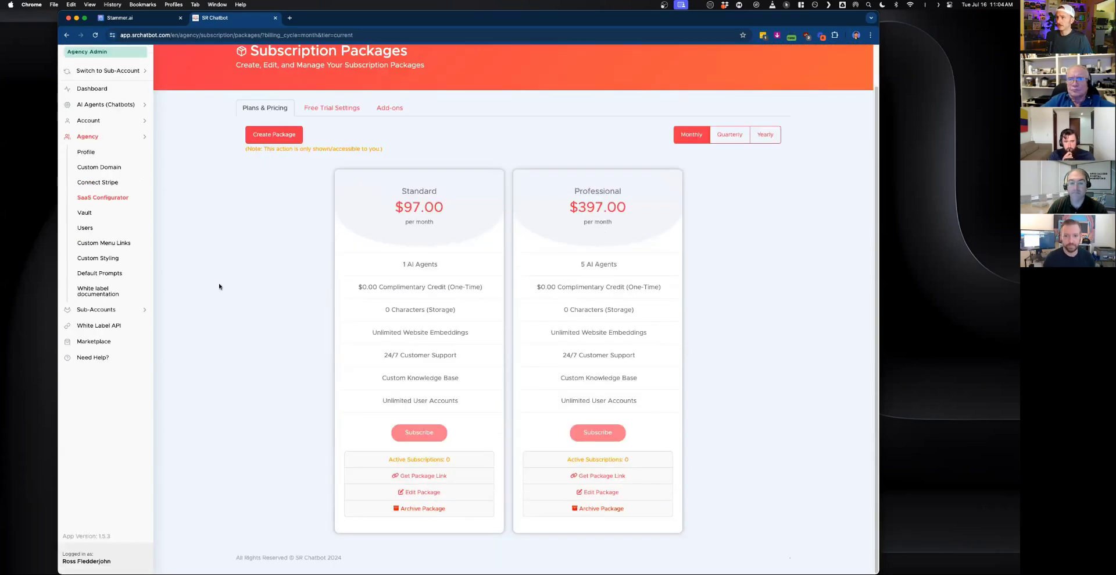
pyautogui.scroll(2, 219, 286)
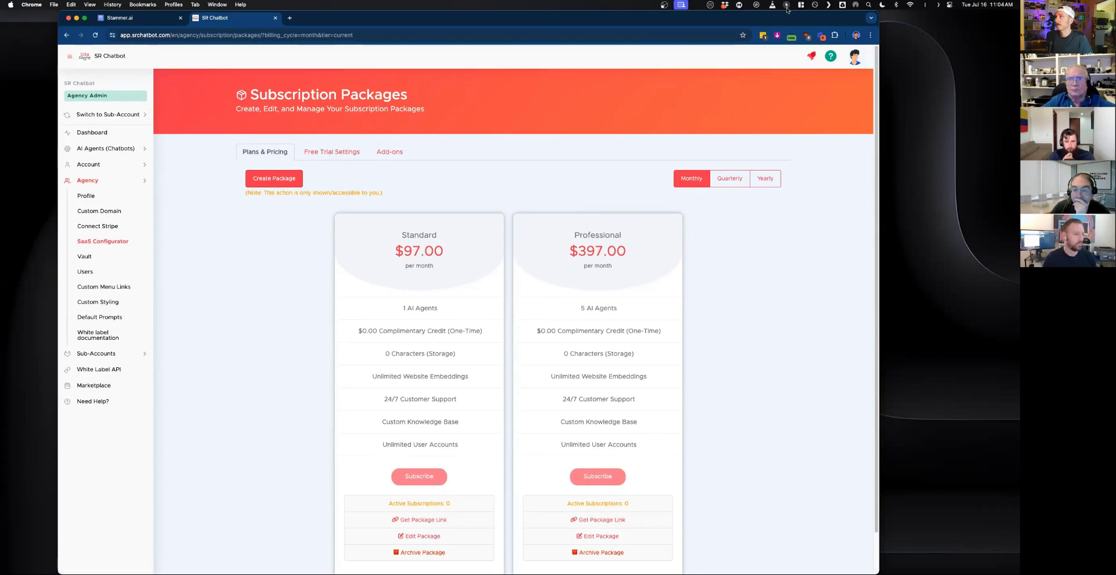
pyautogui.click(335, 171)
# Open Free Trial Settings and review the trial's AI Agents value of 1
pyautogui.click(341, 152)
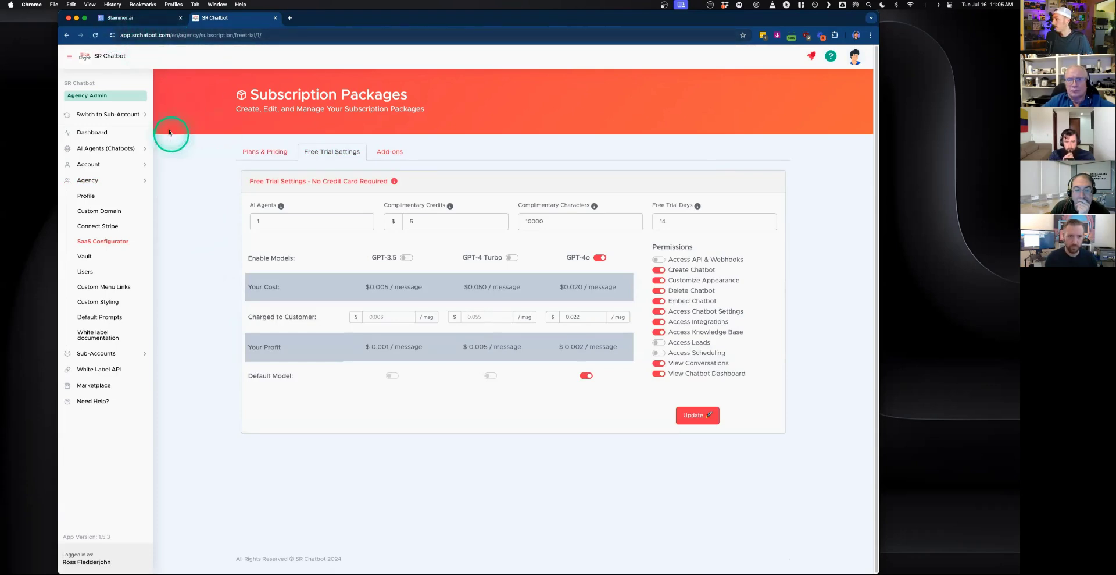
pyautogui.click(210, 255)
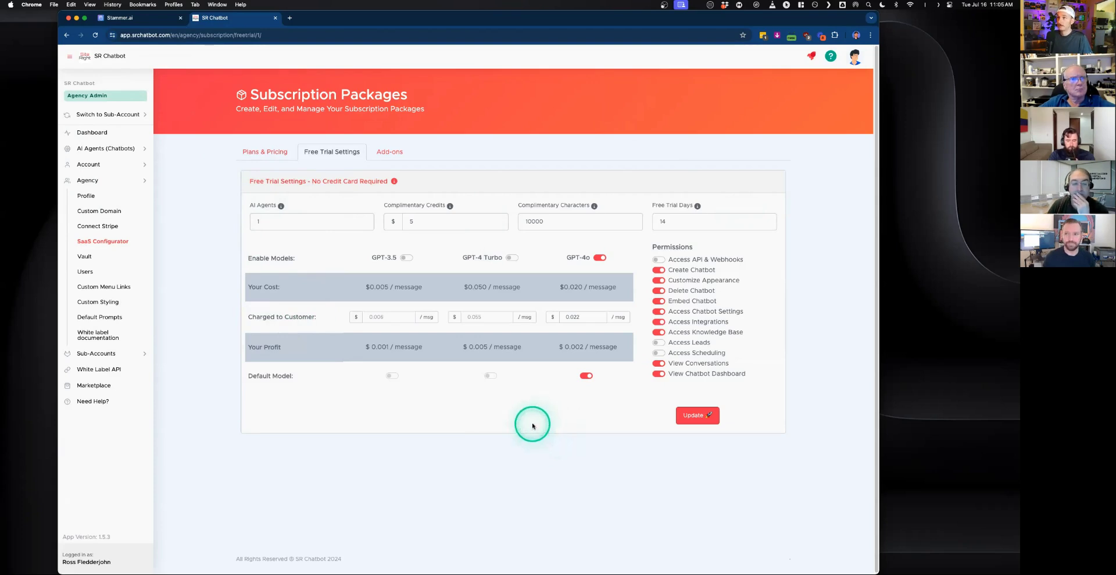
pyautogui.click(278, 222)
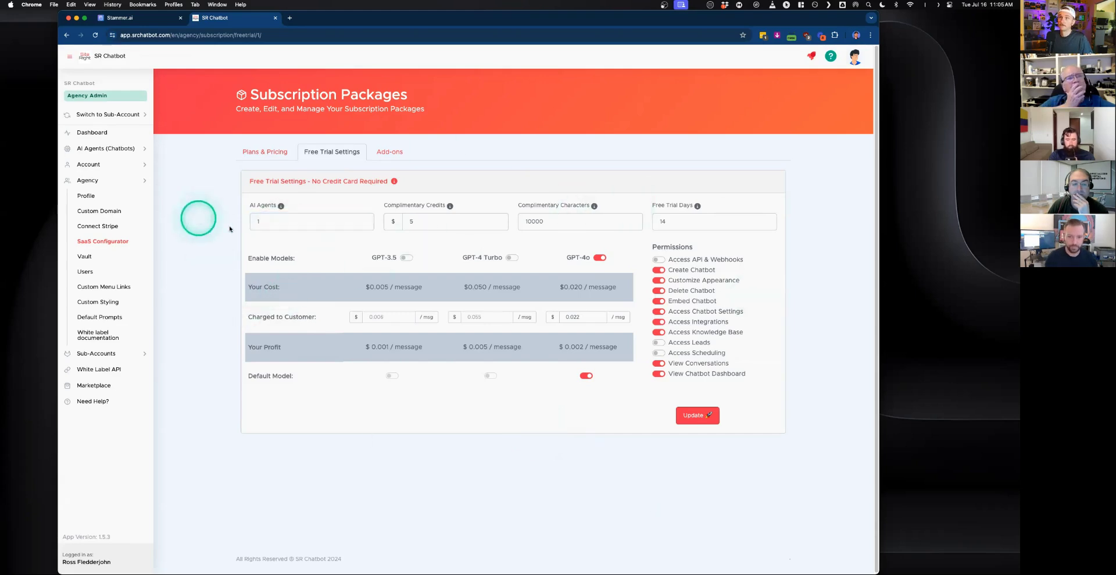
pyautogui.click(252, 208)
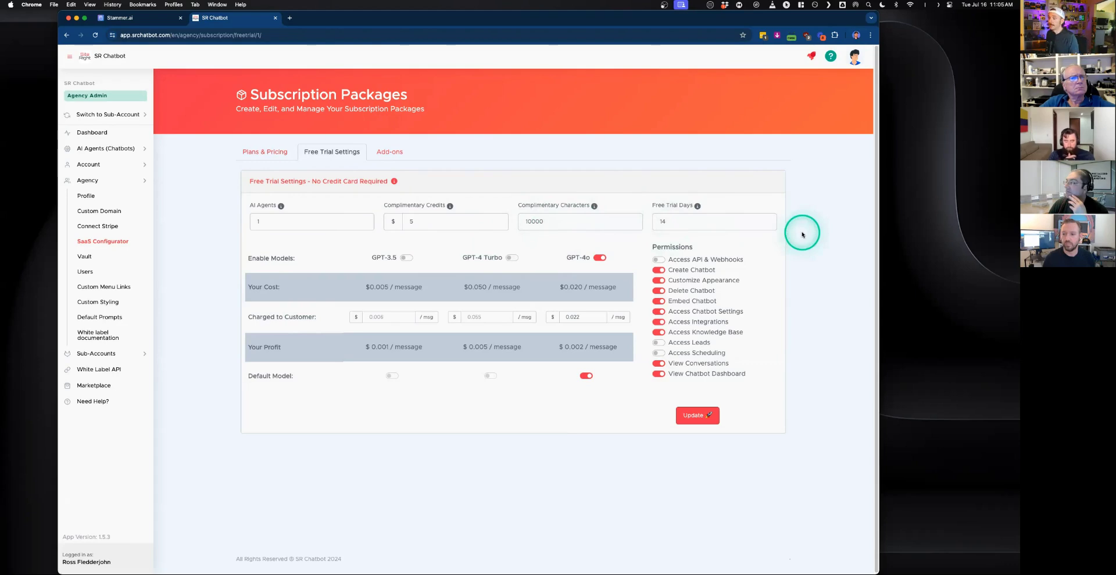
# Review the 14 Free Trial Days value and recheck the 1 AI agent limit
pyautogui.click(673, 221)
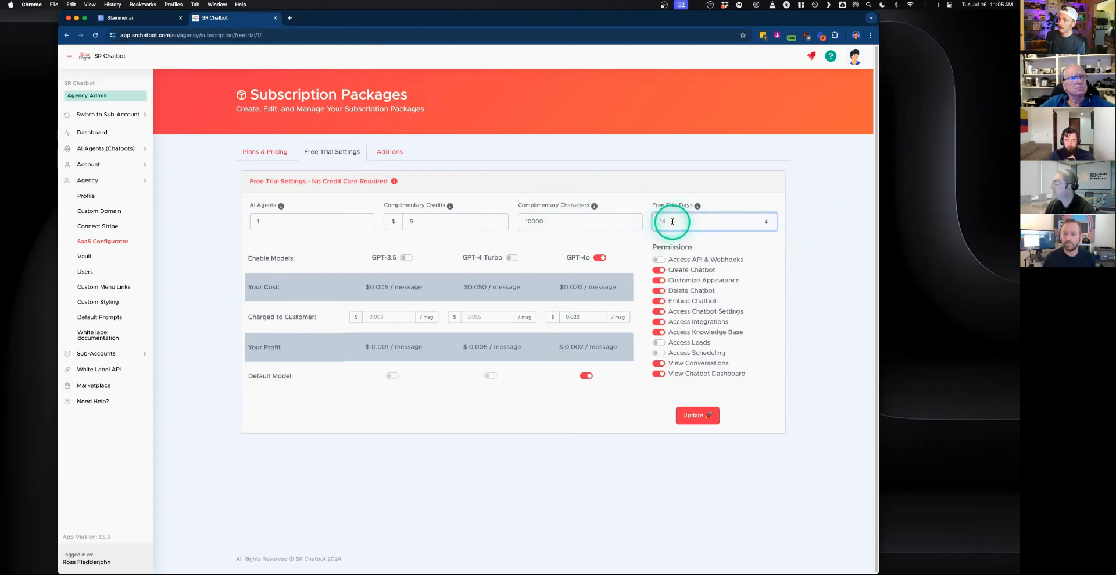
pyautogui.click(831, 221)
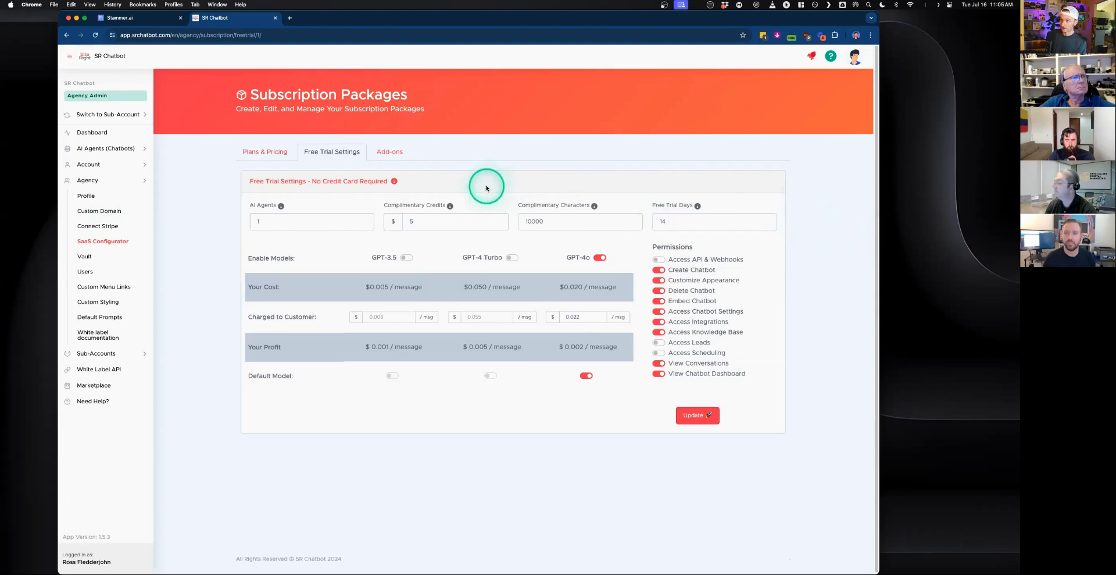
pyautogui.click(669, 206)
pyautogui.click(653, 192)
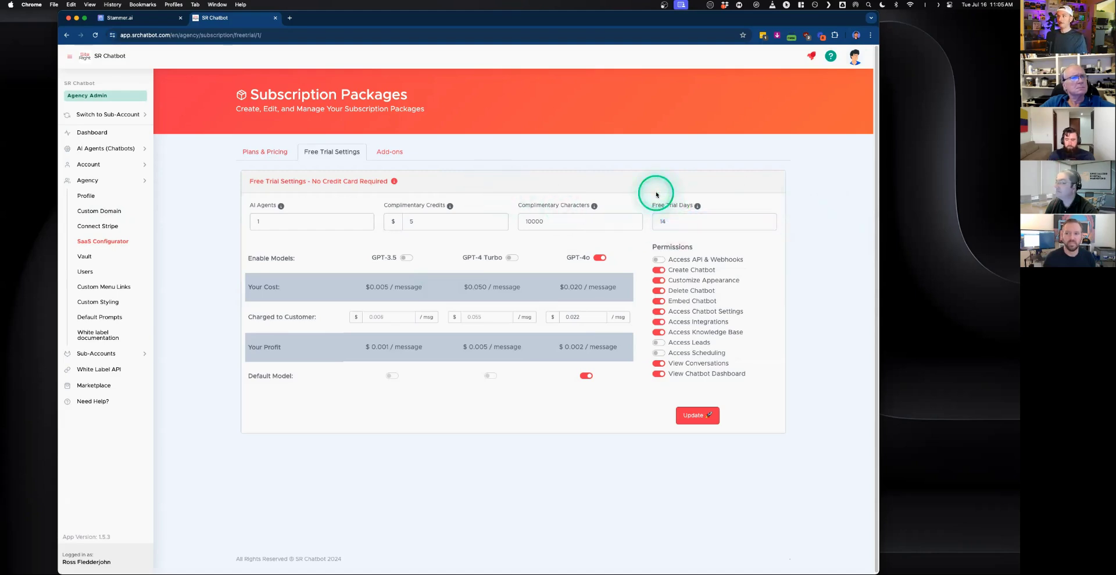
pyautogui.click(424, 192)
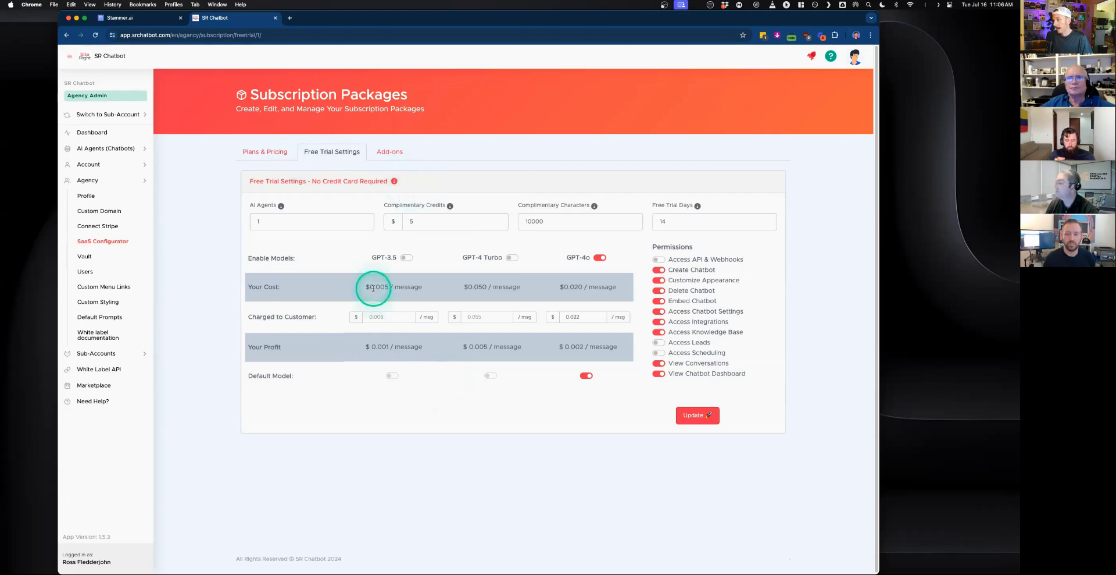
pyautogui.click(269, 219)
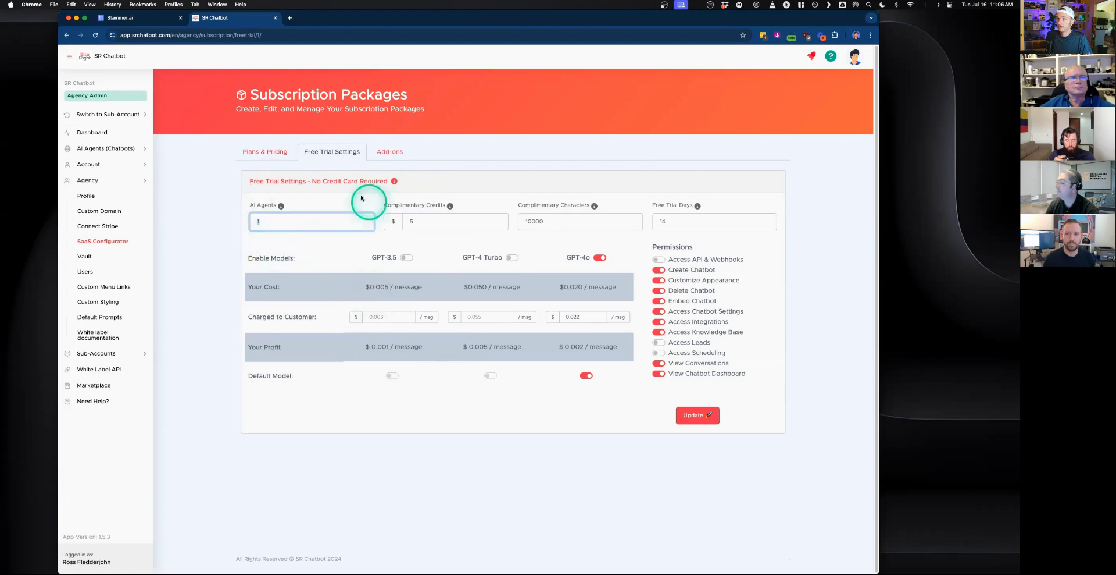
pyautogui.click(742, 194)
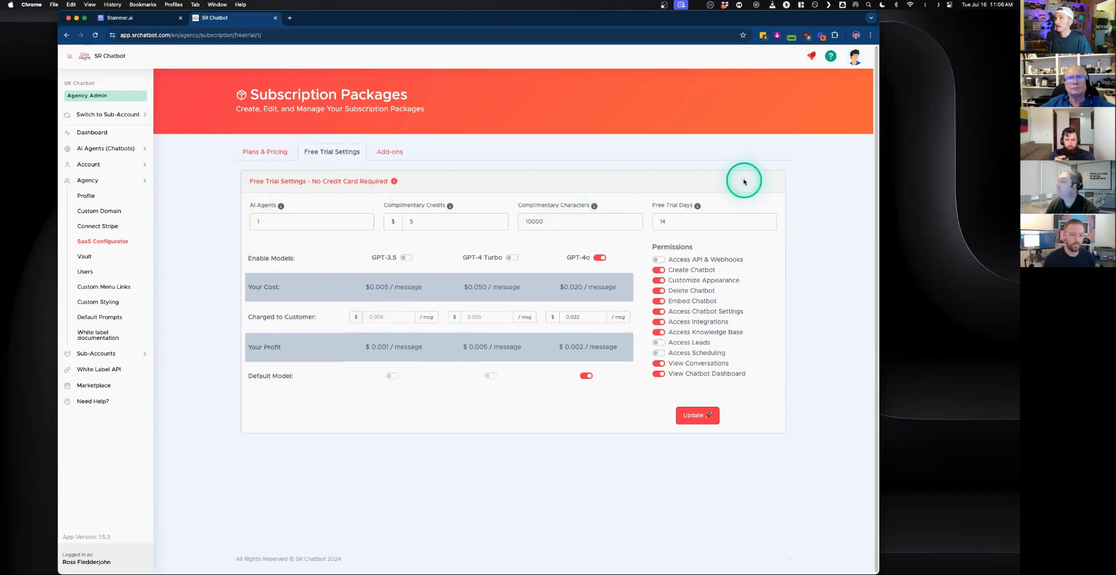
# Open the Standard package's Trial & Credits tab, with trial off at 0 days
pyautogui.click(277, 153)
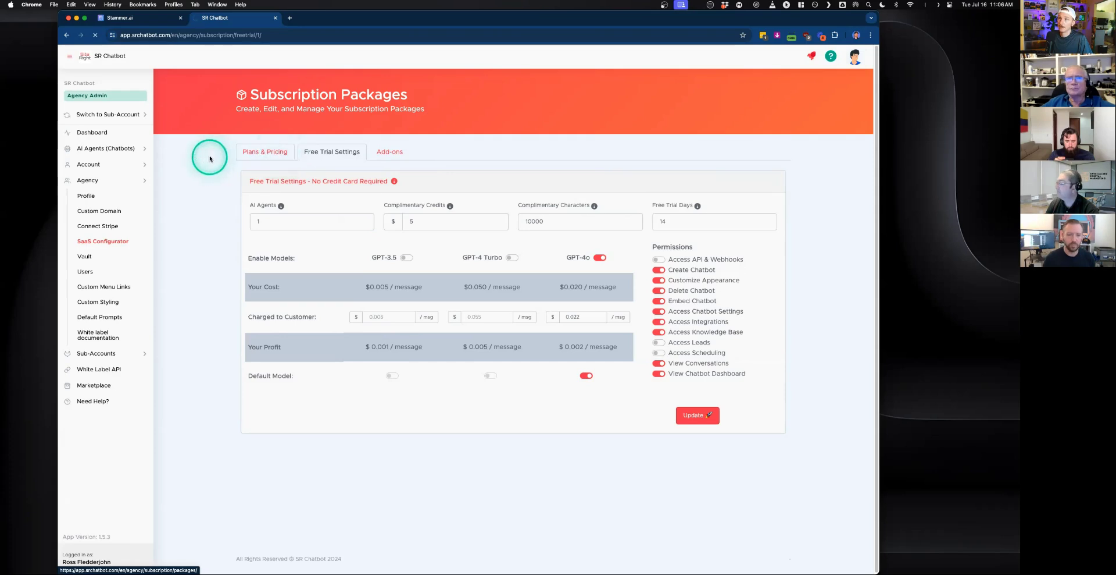
pyautogui.scroll(-2, 419, 369)
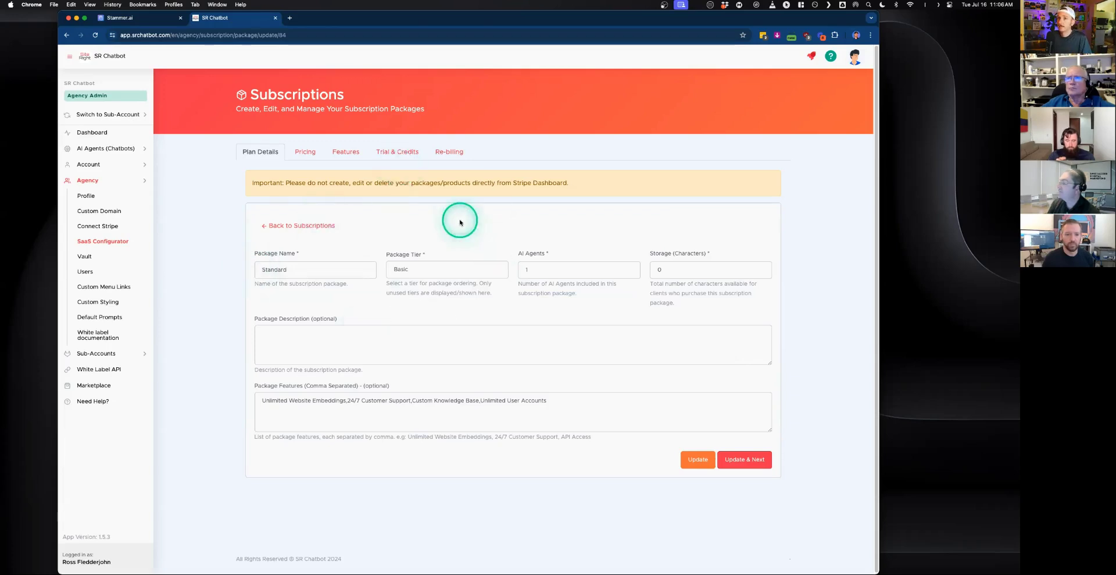
pyautogui.click(406, 153)
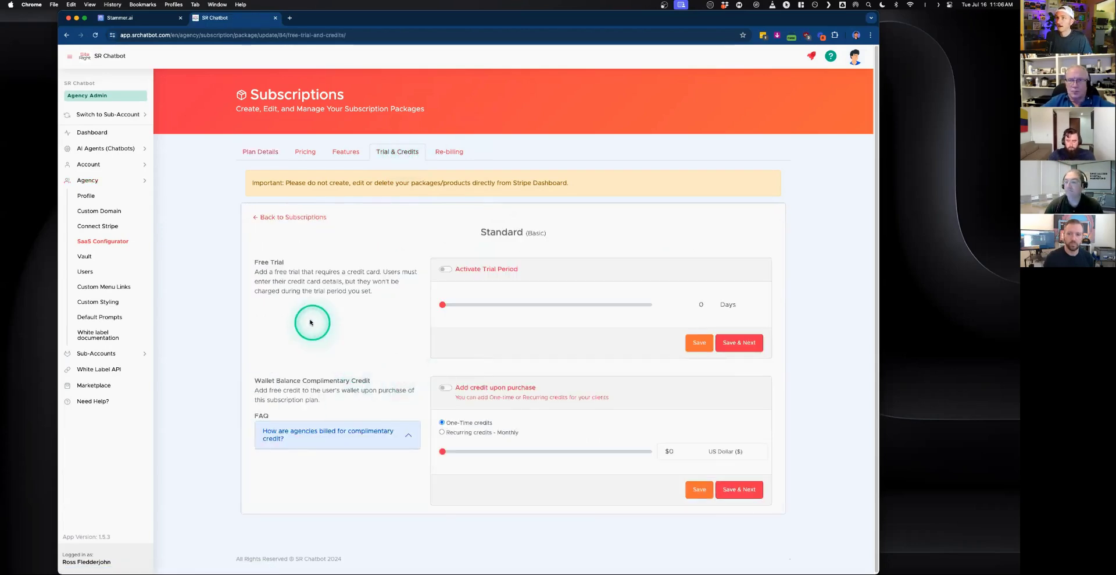
# Check Standard's 0-day trial length, then return to the Subscription Packages list
pyautogui.click(444, 304)
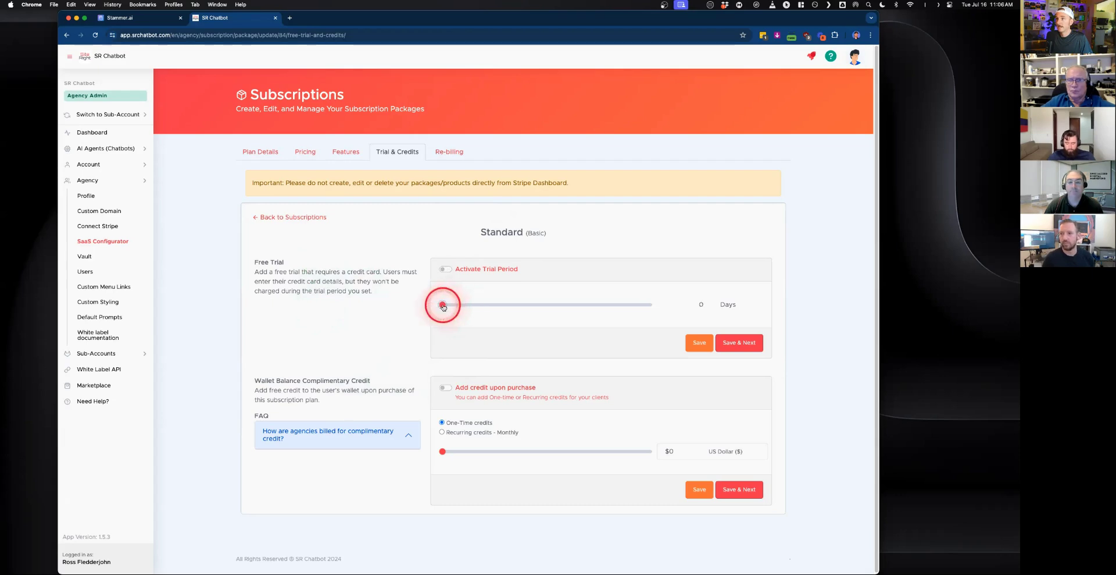
pyautogui.scroll(-1, 407, 366)
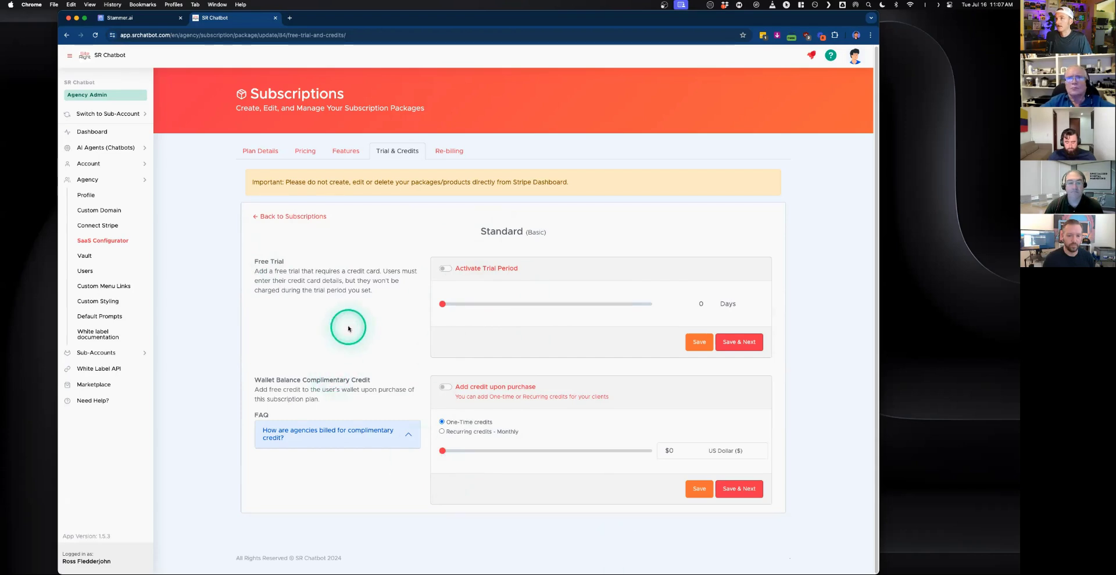
pyautogui.click(278, 217)
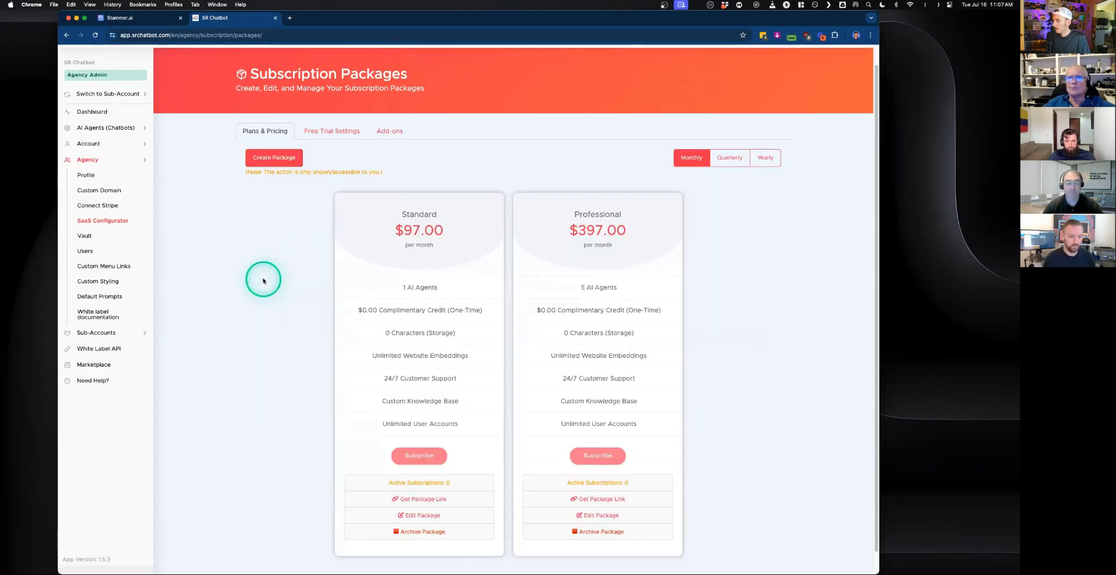